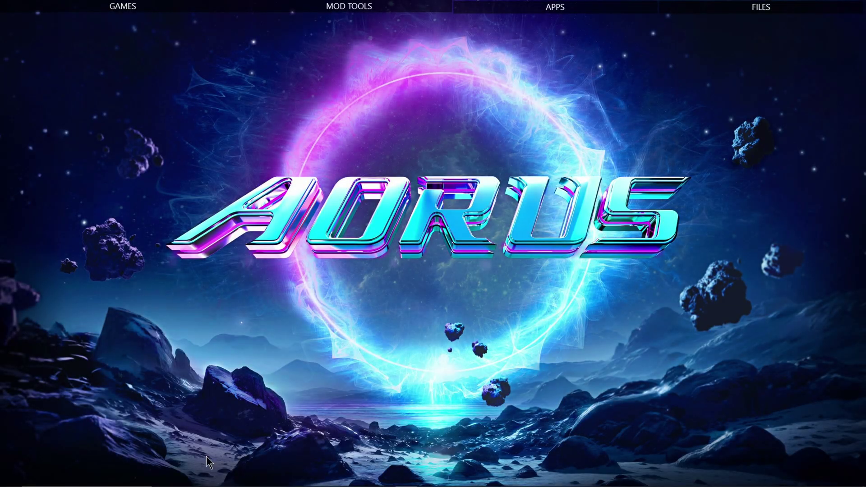
Step: Open Steam's Library and show the Derail Valley game page, with 84.2 hours played
{"action": "mouse_move", "coordinate": [205, 485]}
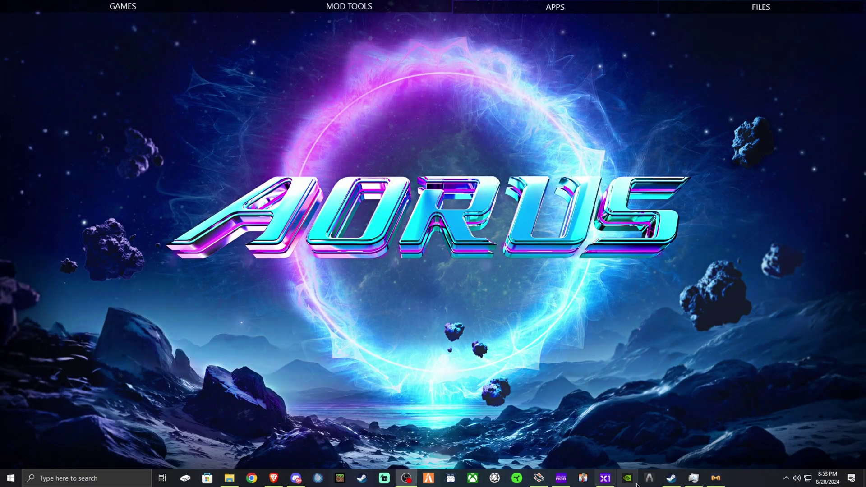
{"action": "left_click", "coordinate": [670, 479]}
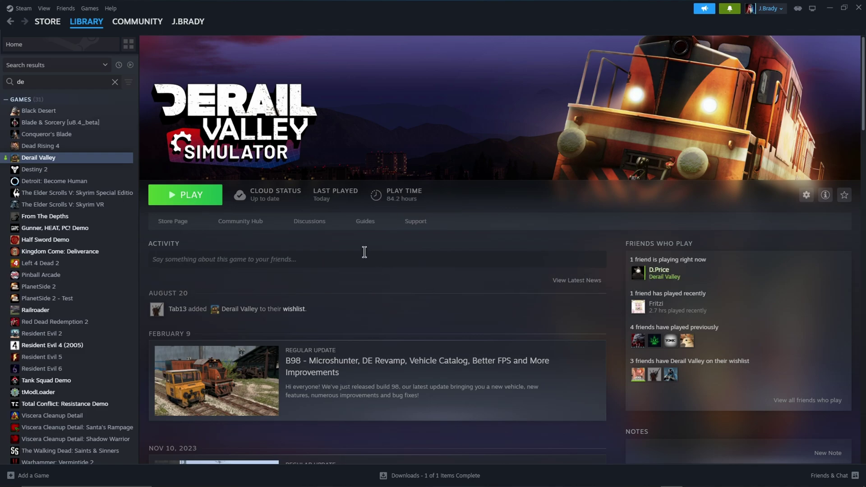
{"action": "mouse_move", "coordinate": [384, 485]}
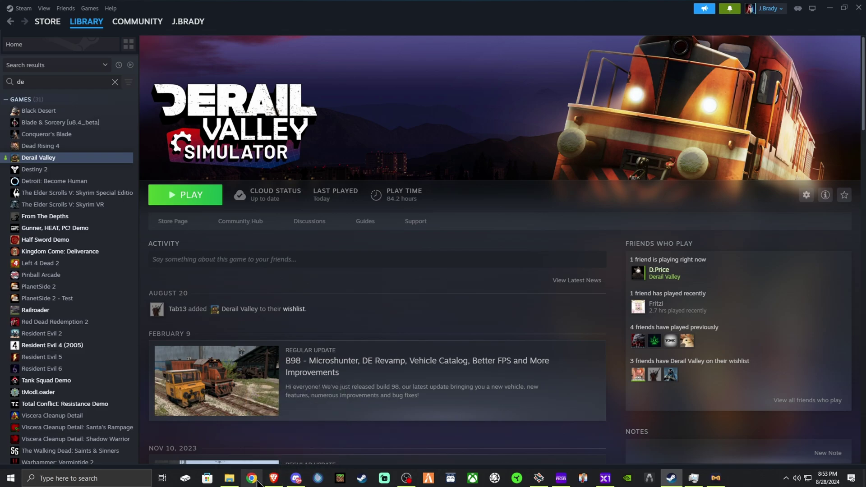
Step: Run ipconfig in Command Prompt and select the Ethernet adapter's Default Gateway address
{"action": "left_click", "coordinate": [69, 479]}
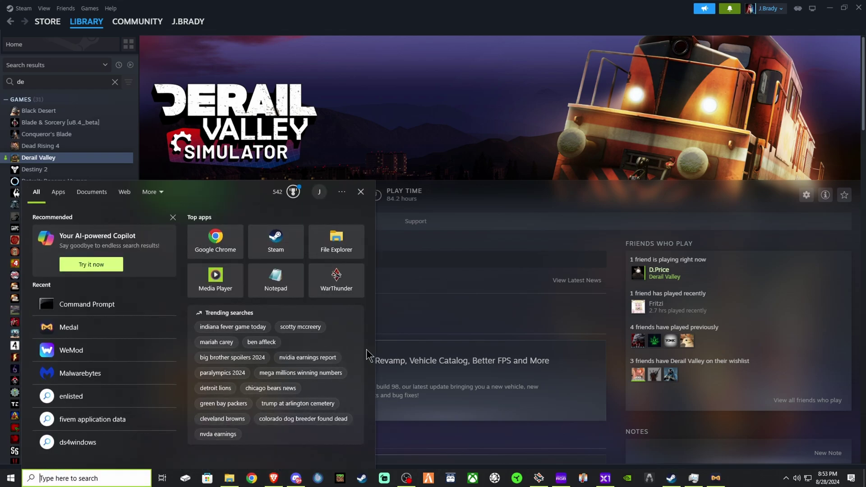
{"action": "left_click", "coordinate": [116, 311]}
{"action": "type", "text": "IPCONF"}
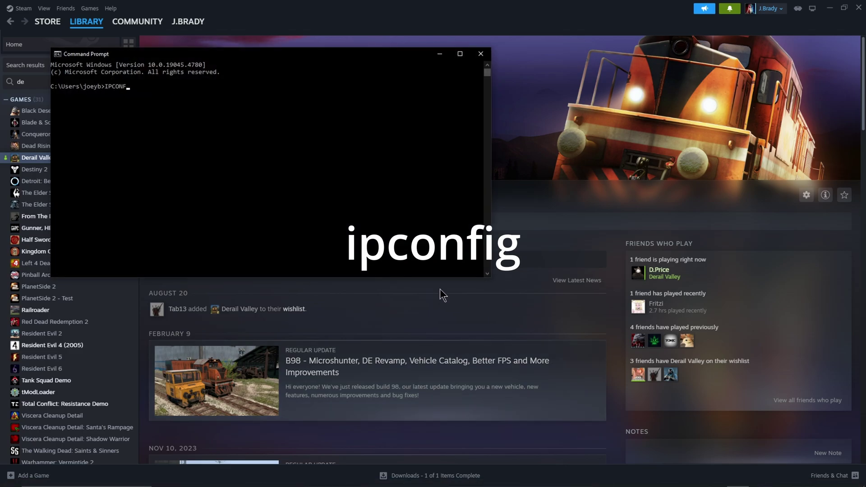
{"action": "type", "text": "IG"}
{"action": "key", "text": "Return"}
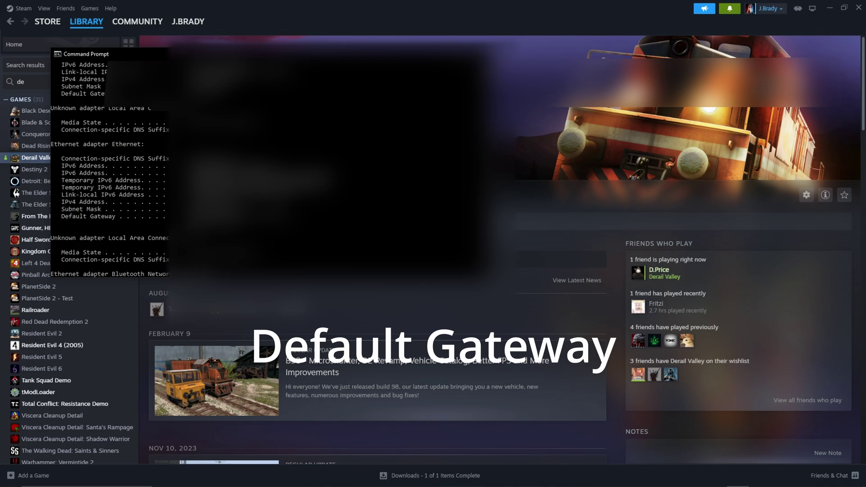
{"action": "left_click_drag", "start_coordinate": [190, 216], "coordinate": [239, 217]}
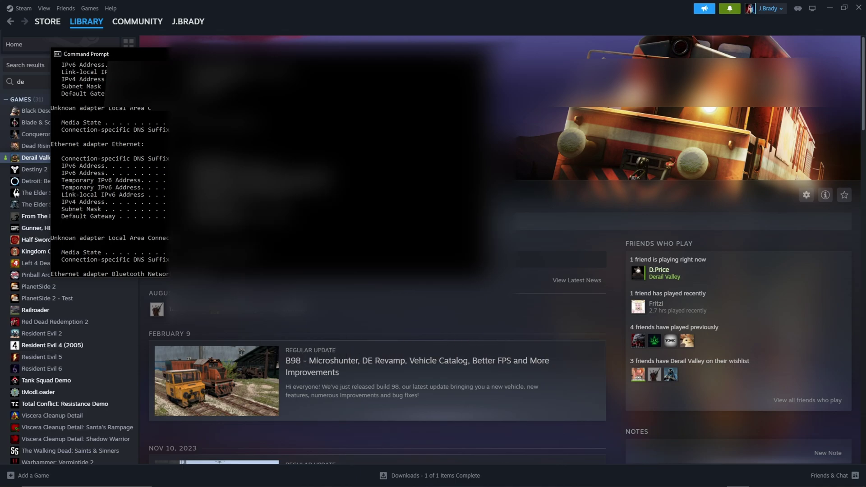
Step: Close Command Prompt and bring up the gateway's Firewall Status page in the browser
{"action": "left_click", "coordinate": [491, 53]}
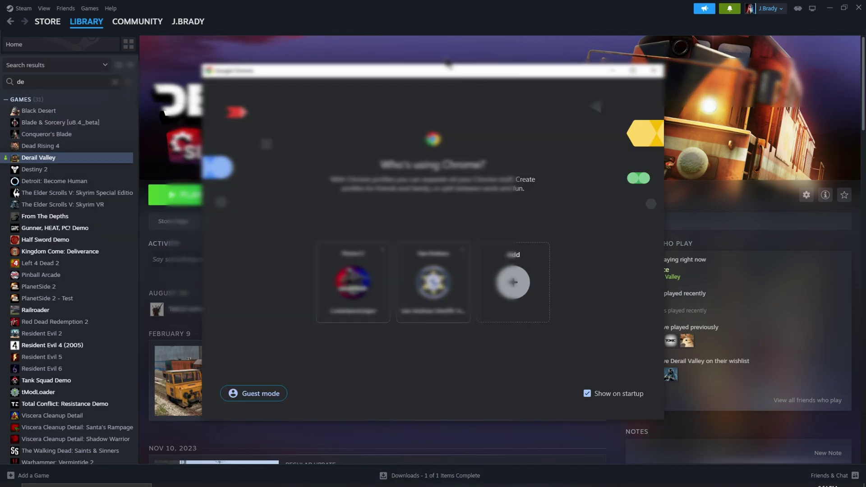
{"action": "left_click", "coordinate": [352, 277]}
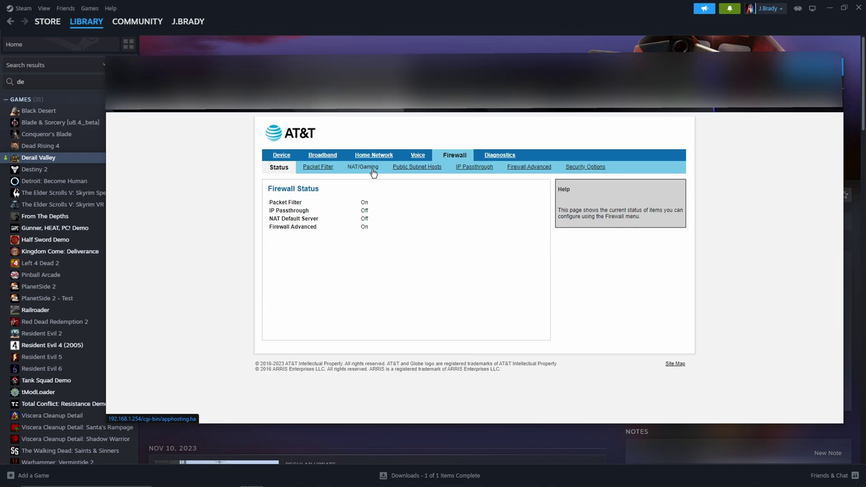
Step: Under NAT/Gaming, submit the device access code and delete the old Derail Vally MP hosted entry
{"action": "left_click", "coordinate": [373, 171]}
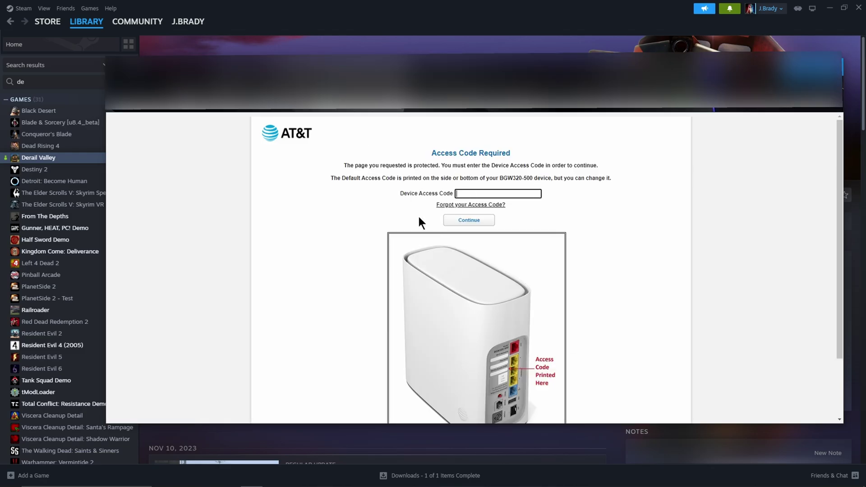
{"action": "scroll", "coordinate": [419, 218], "scroll_direction": "down", "scroll_amount": 2}
{"action": "scroll", "coordinate": [460, 231], "scroll_direction": "up", "scroll_amount": 2}
{"action": "left_click", "coordinate": [486, 221]}
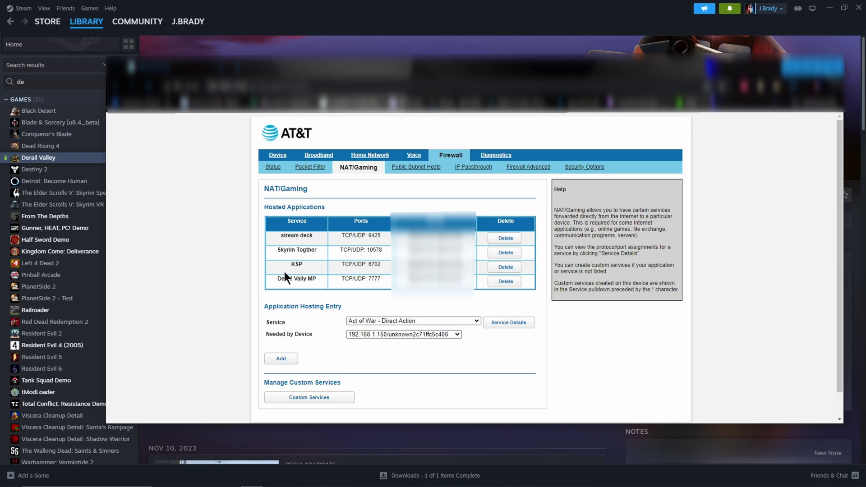
{"action": "left_click", "coordinate": [507, 284]}
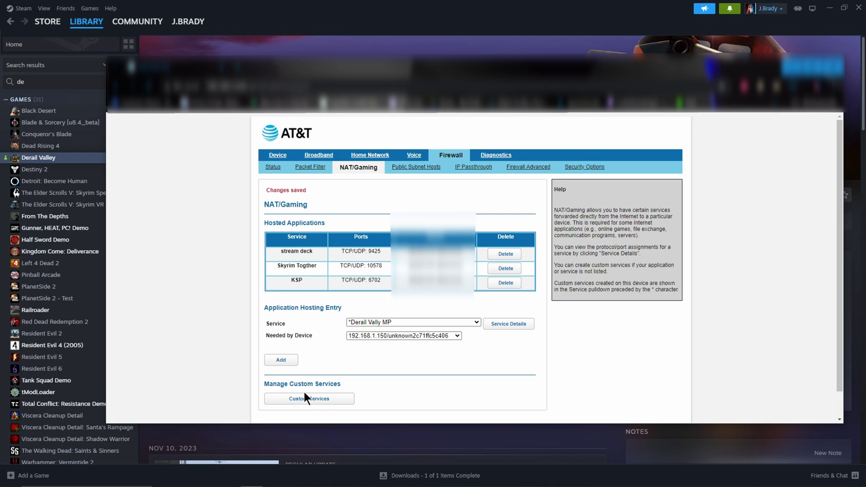
Step: Create a Derail Vally MP custom service: ports 7777–7777, base host port 7777, TCP/UDP
{"action": "left_click", "coordinate": [314, 400]}
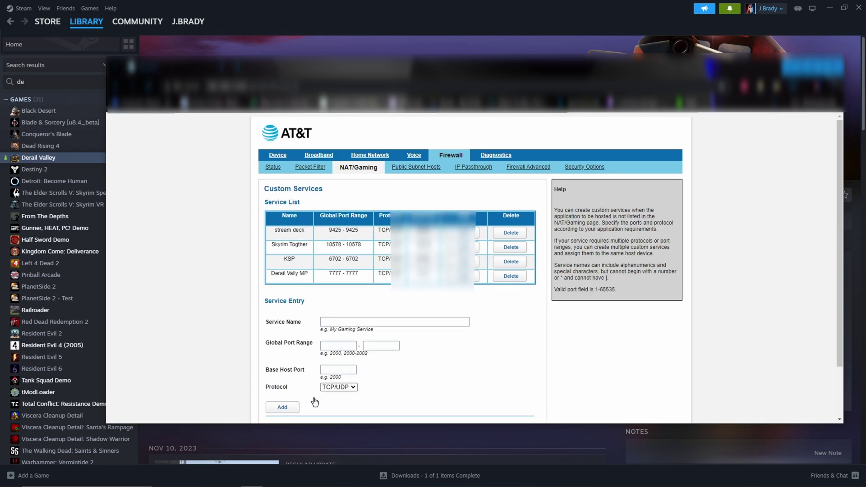
{"action": "left_click", "coordinate": [336, 321]}
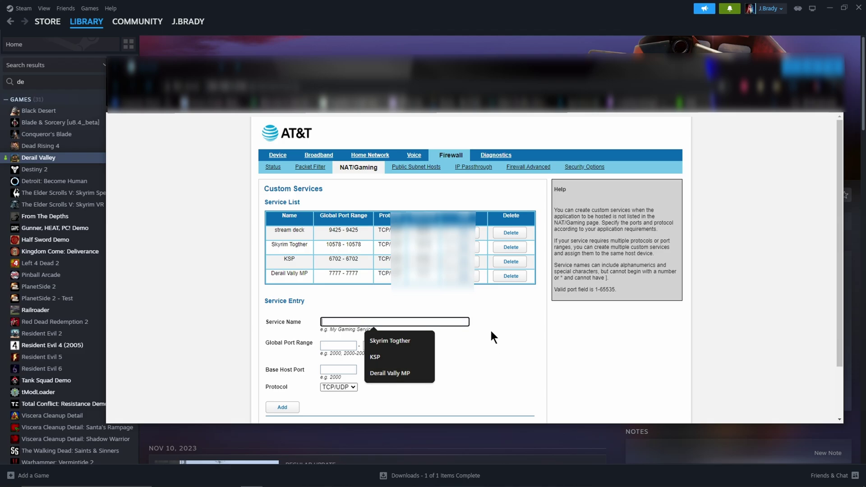
{"action": "left_click", "coordinate": [411, 373]}
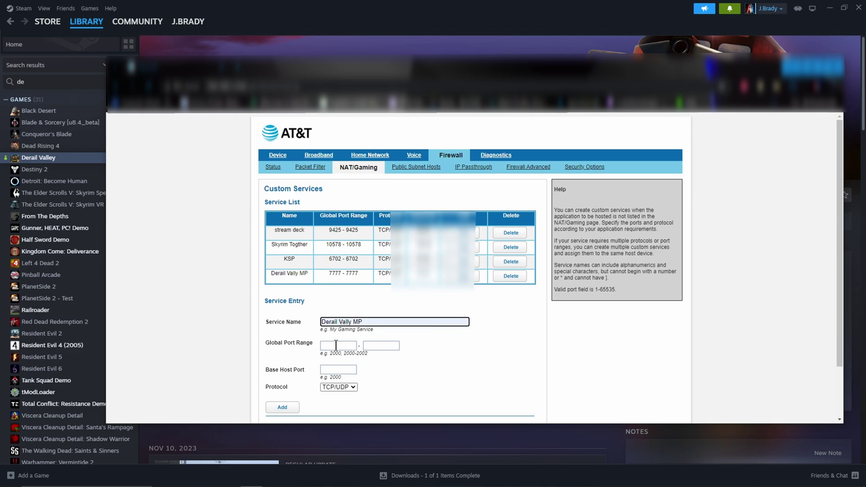
{"action": "left_click", "coordinate": [335, 345]}
{"action": "type", "text": "7777"}
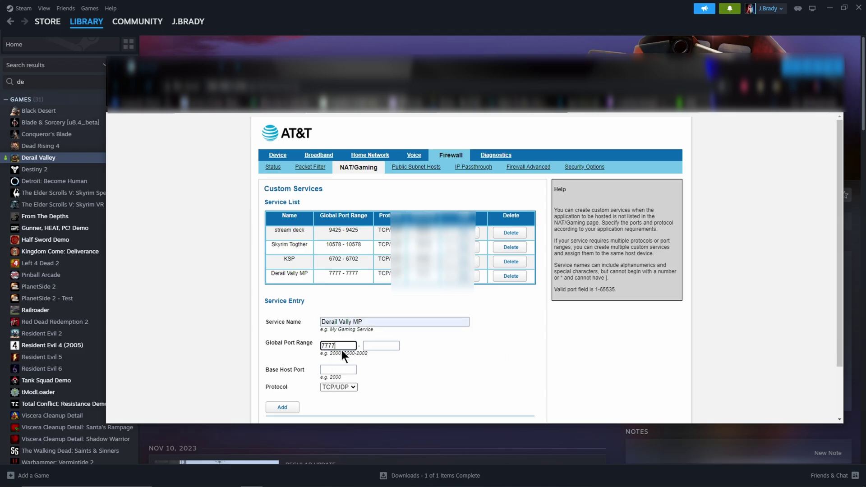
{"action": "left_click", "coordinate": [392, 345]}
{"action": "type", "text": "7777"}
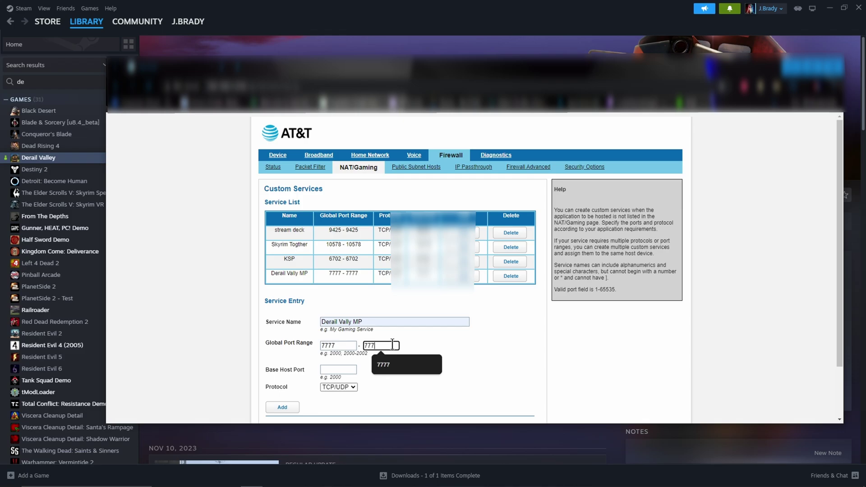
{"action": "left_click", "coordinate": [343, 369]}
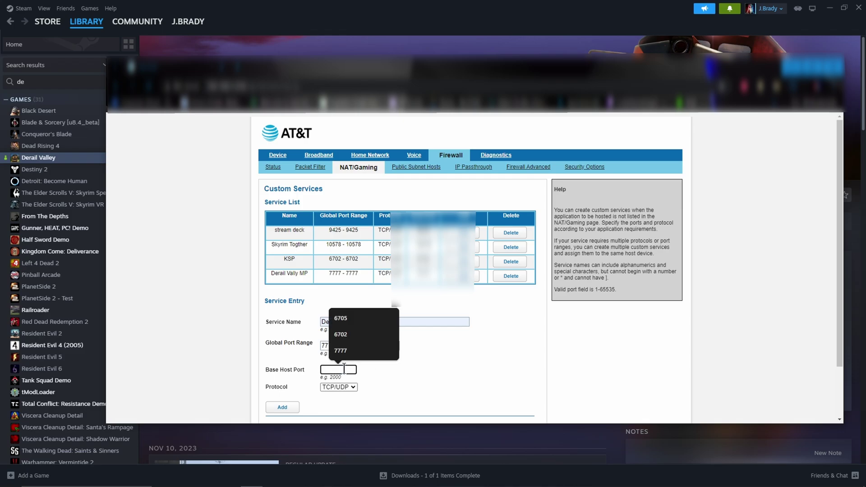
{"action": "type", "text": "7777"}
{"action": "left_click", "coordinate": [467, 391]}
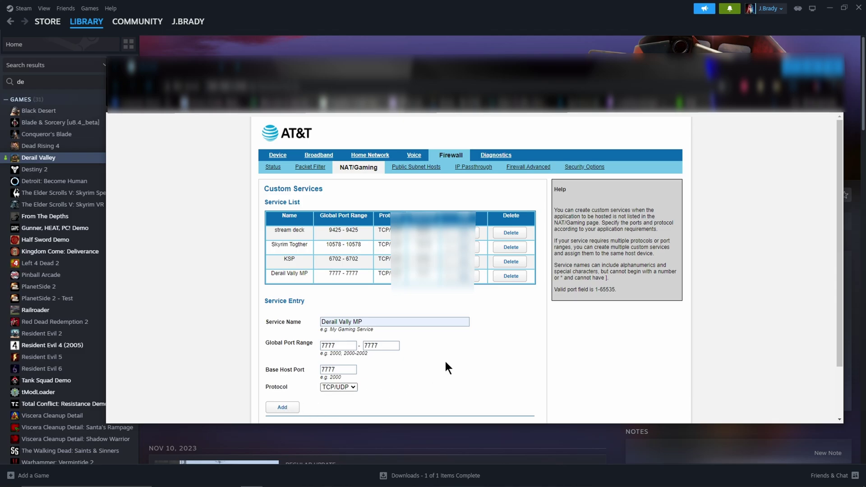
{"action": "scroll", "coordinate": [400, 383], "scroll_direction": "down", "scroll_amount": 2}
Step: Forward the Derail Vally MP service on TCP/UDP 7777 to this desktop PC and save
{"action": "left_click", "coordinate": [322, 368]}
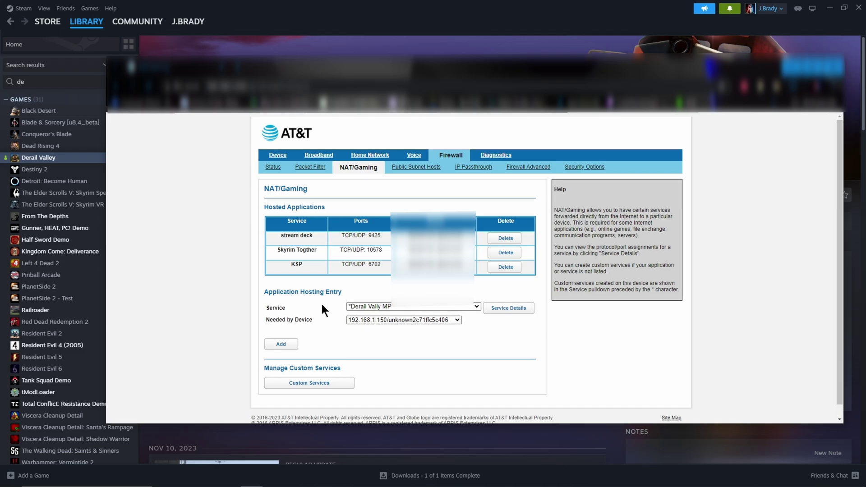
{"action": "left_click", "coordinate": [416, 320]}
{"action": "left_click", "coordinate": [397, 256]}
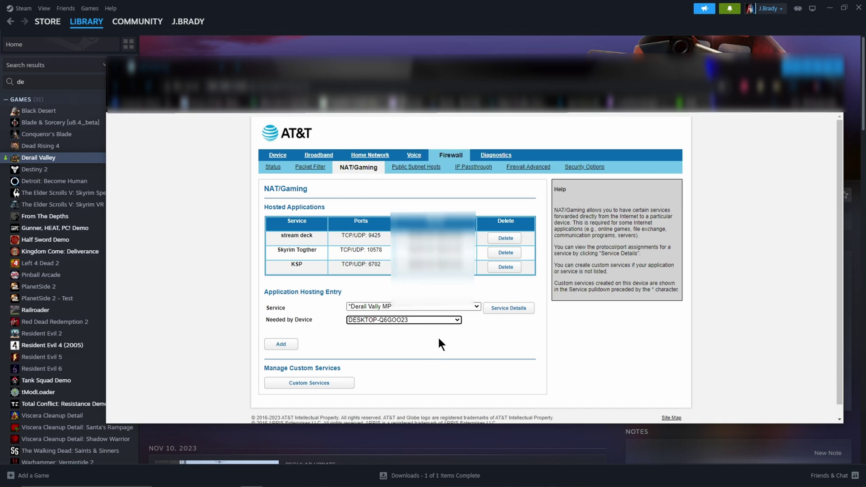
{"action": "left_click", "coordinate": [282, 344]}
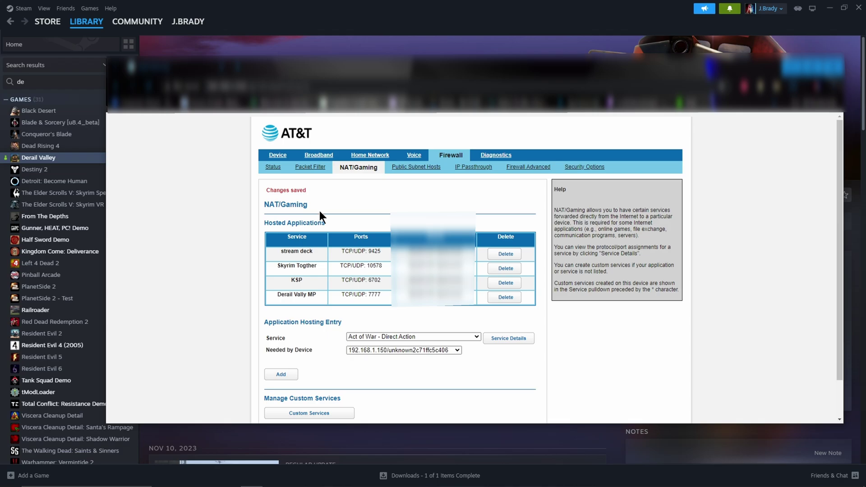
Step: Close the router tab, start downloading Multiplayer.0.1.8.1.zip from Assets, then cancel the duplicate download
{"action": "key", "text": "ctrl+w"}
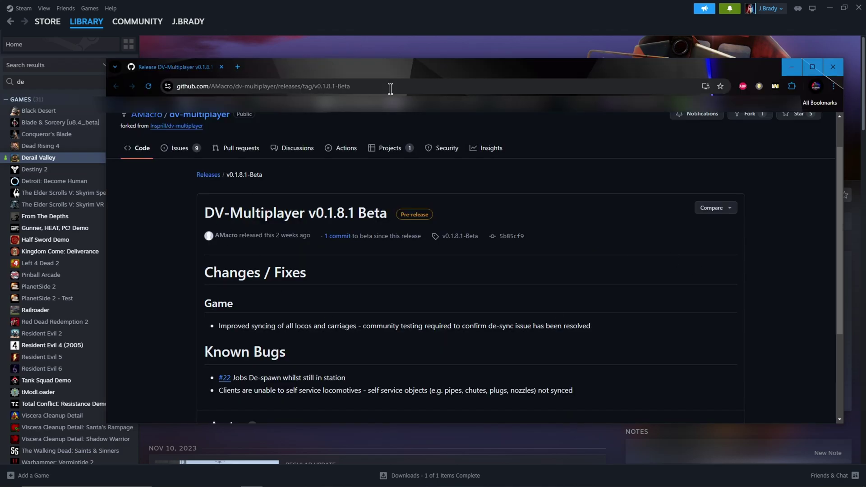
{"action": "scroll", "coordinate": [320, 216], "scroll_direction": "down", "scroll_amount": 3}
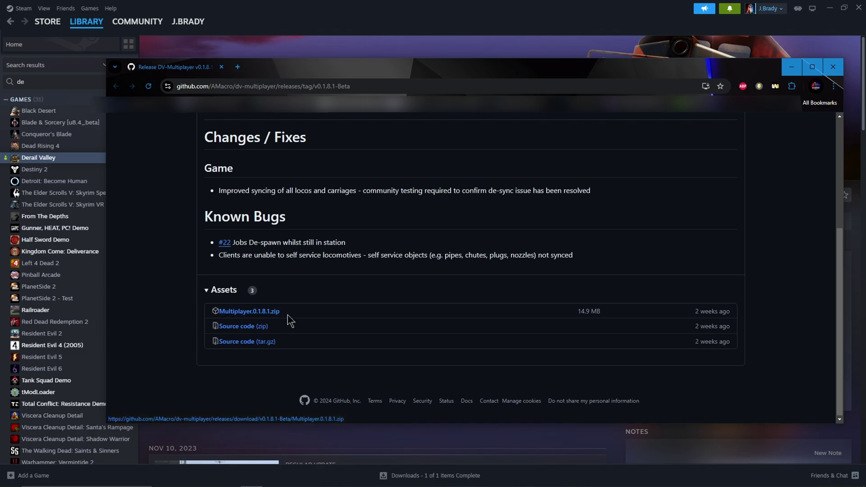
{"action": "left_click", "coordinate": [270, 315]}
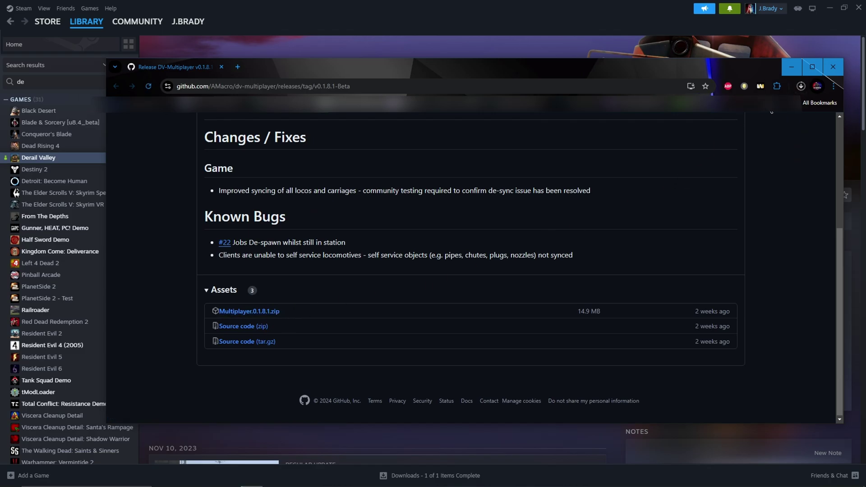
{"action": "left_click", "coordinate": [801, 86]}
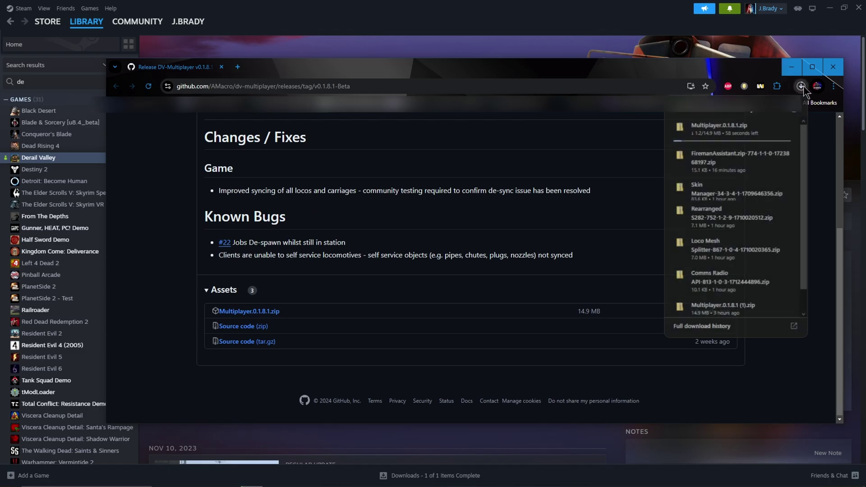
{"action": "left_click", "coordinate": [785, 125]}
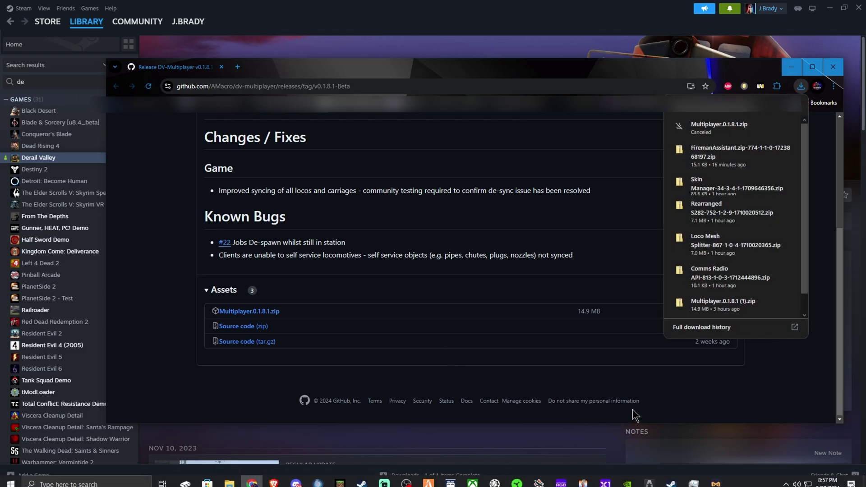
{"action": "mouse_move", "coordinate": [437, 481]}
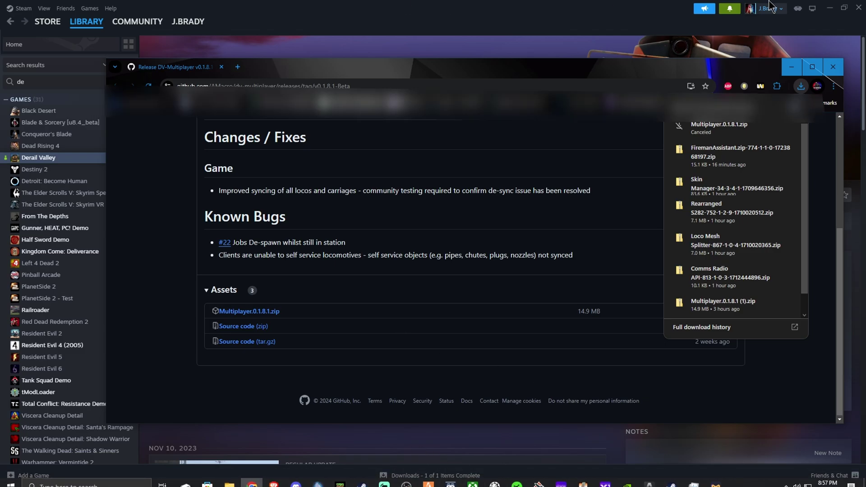
Step: Minimize the browser and Steam, then launch Unity Mod Manager from the Derail Valley mods folder
{"action": "left_click", "coordinate": [832, 67]}
{"action": "left_click", "coordinate": [831, 8]}
{"action": "mouse_move", "coordinate": [307, 18]}
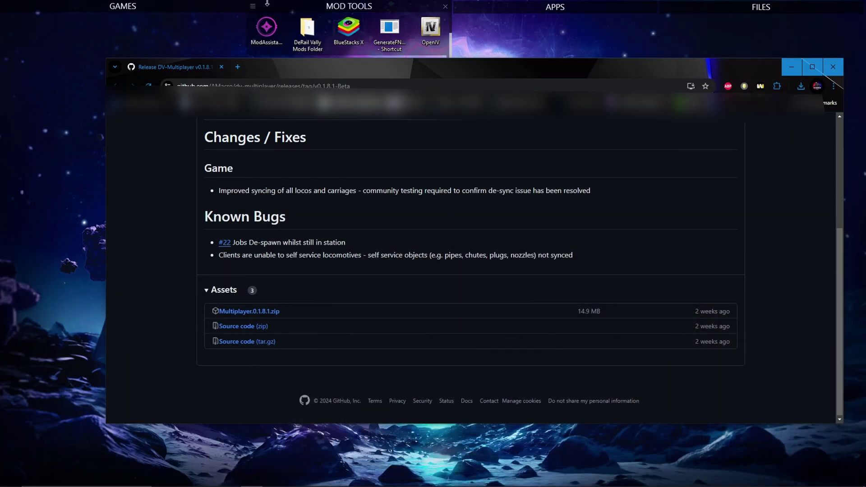
{"action": "double_click", "coordinate": [308, 45]}
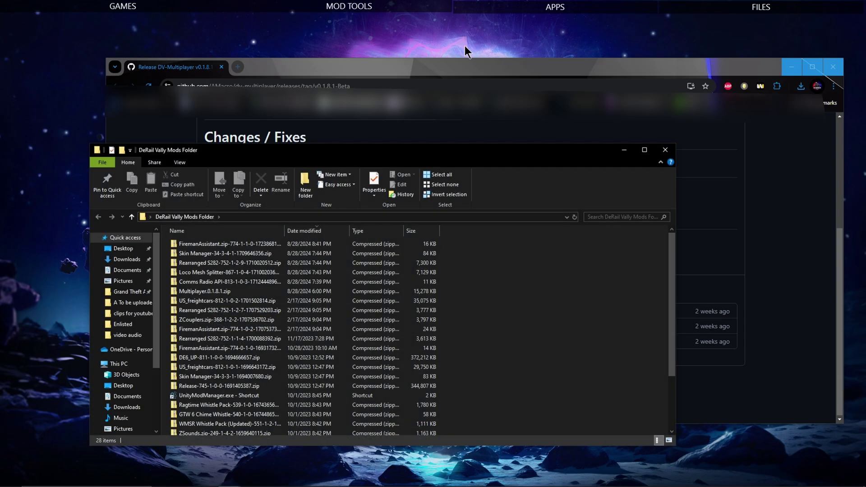
{"action": "left_click", "coordinate": [201, 399]}
{"action": "double_click", "coordinate": [201, 400]}
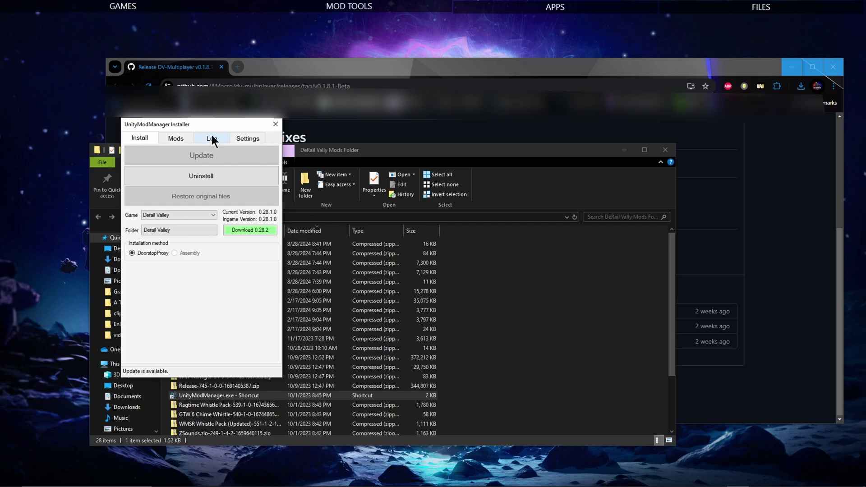
Step: Rearrange the windows and show the installed mods list with Multiplayer 0.1.8.1 OK
{"action": "left_click_drag", "start_coordinate": [210, 125], "coordinate": [463, 138]}
{"action": "mouse_move", "coordinate": [494, 212]}
{"action": "left_mouse_down"}
{"action": "mouse_move", "coordinate": [513, 128]}
{"action": "mouse_move", "coordinate": [538, 92]}
{"action": "left_mouse_up"}
{"action": "left_click", "coordinate": [305, 102]}
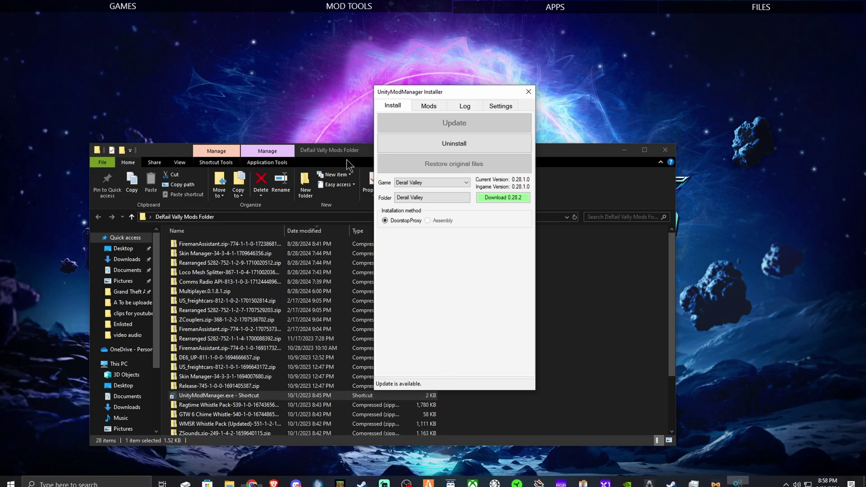
{"action": "left_click", "coordinate": [431, 106]}
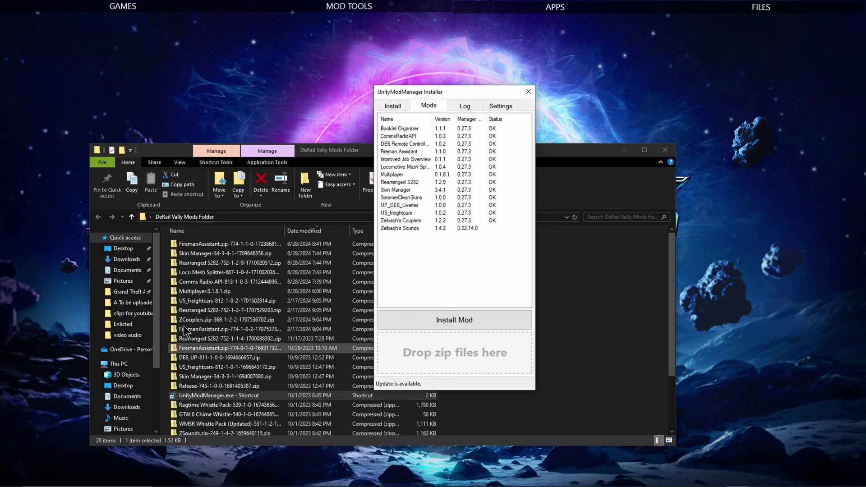
Step: Open the Downloads folder lower on screen, keeping Unity Mod Manager's Multiplayer 0.1.8.1 entry in front
{"action": "left_click", "coordinate": [126, 259]}
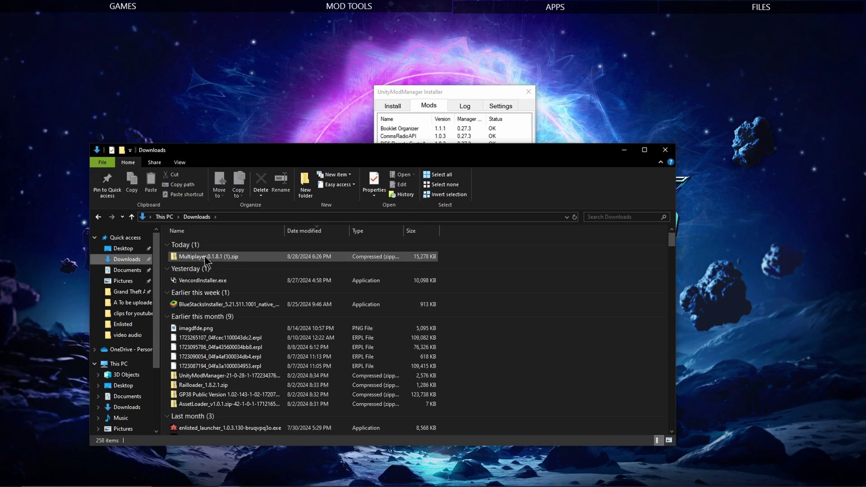
{"action": "mouse_move", "coordinate": [336, 150]}
{"action": "left_mouse_down"}
{"action": "mouse_move", "coordinate": [373, 193]}
{"action": "mouse_move", "coordinate": [342, 280]}
{"action": "left_mouse_up"}
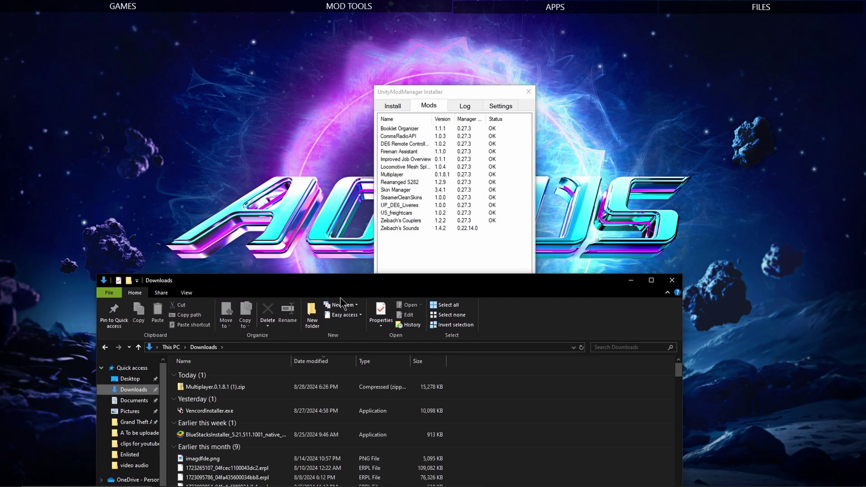
{"action": "mouse_move", "coordinate": [324, 12]}
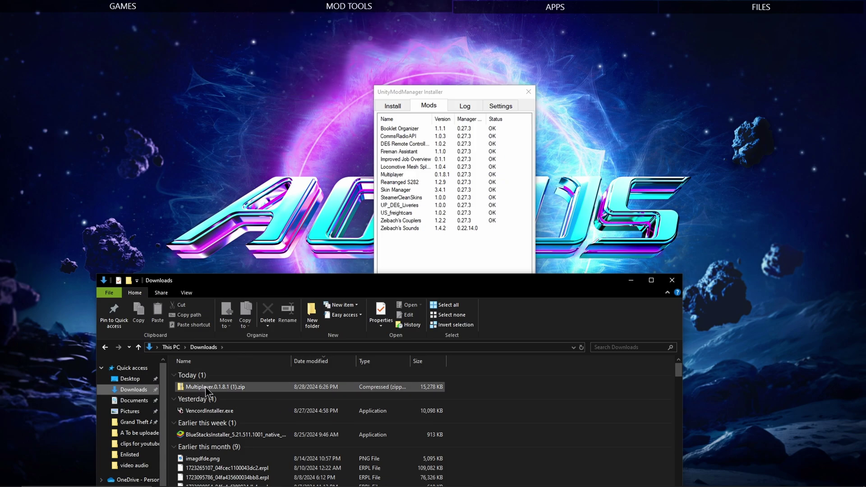
{"action": "left_click", "coordinate": [419, 257]}
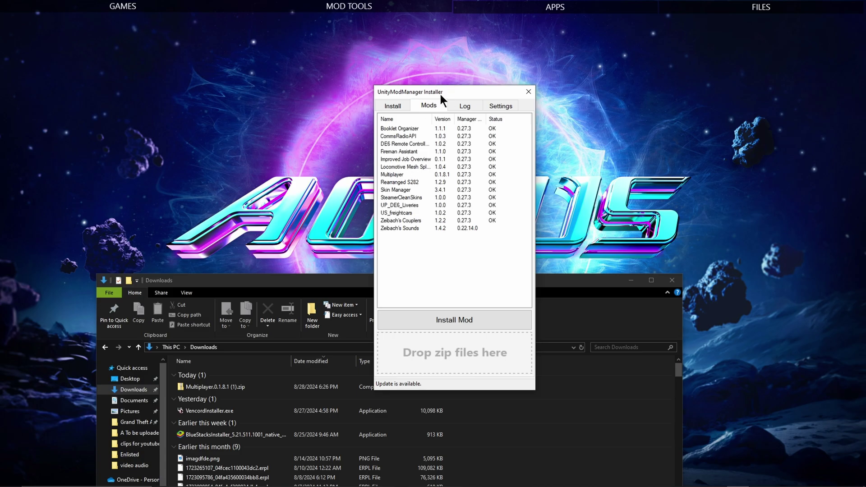
Step: Launch Derail Valley from Steam using the non-VR version
{"action": "left_click_drag", "start_coordinate": [490, 86], "coordinate": [489, 85]}
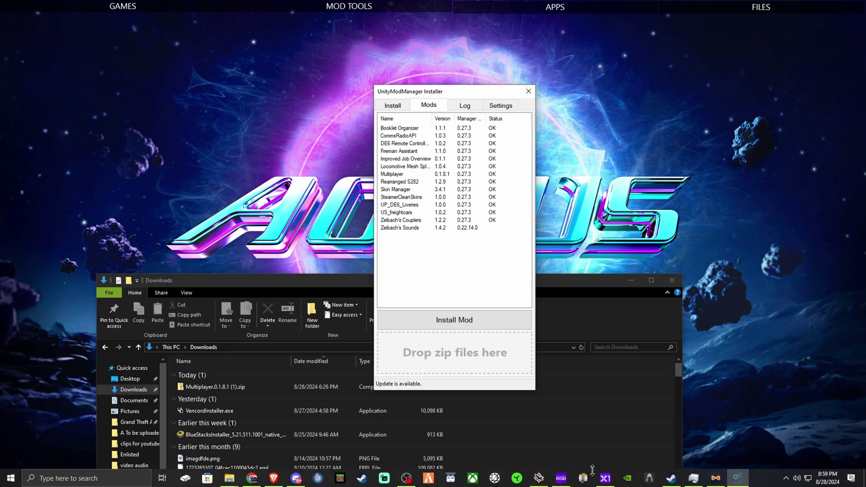
{"action": "left_click", "coordinate": [671, 478]}
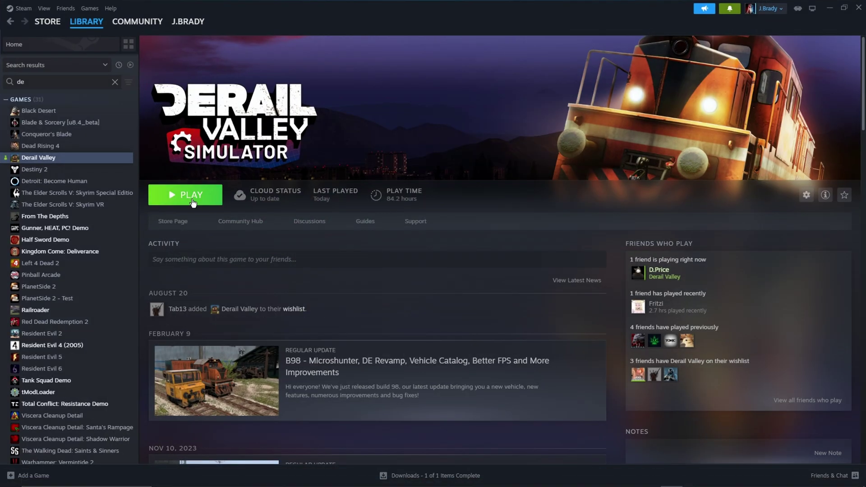
{"action": "left_click", "coordinate": [200, 203]}
{"action": "left_click", "coordinate": [388, 242]}
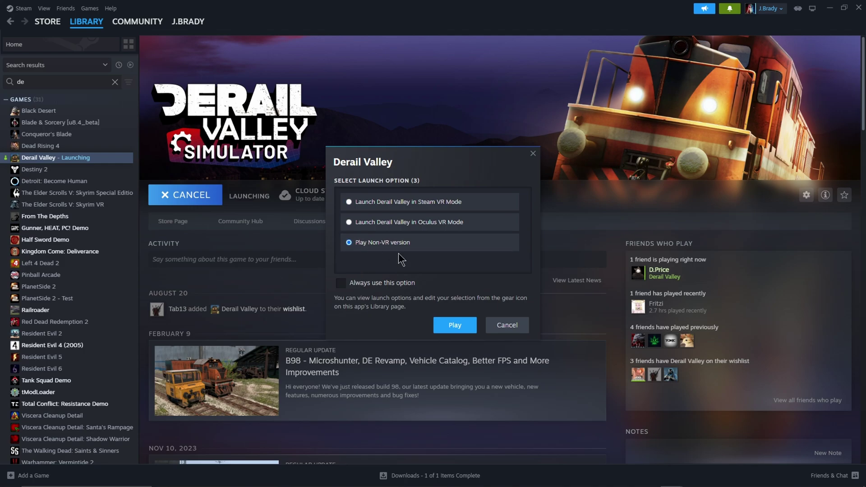
{"action": "left_click", "coordinate": [454, 325]}
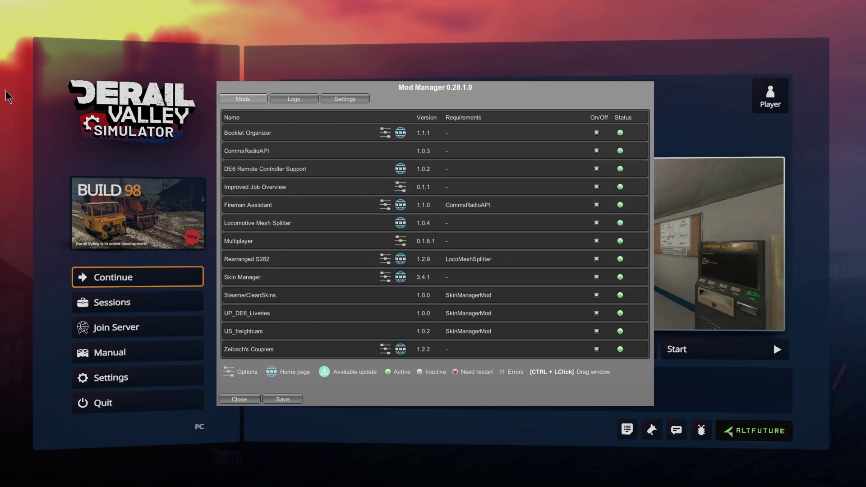
Step: Review the Multiplayer mod's server options (port 7777, 4 max players) and close the Mod Manager
{"action": "left_click", "coordinate": [400, 242]}
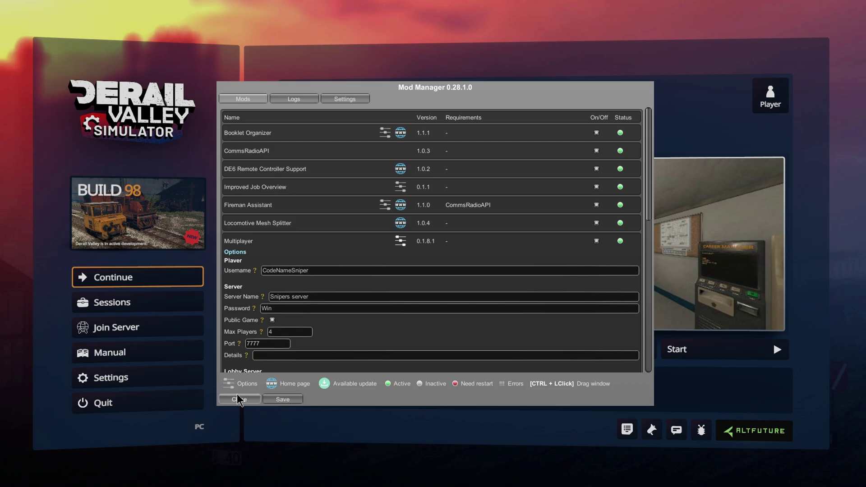
{"action": "left_click", "coordinate": [262, 400]}
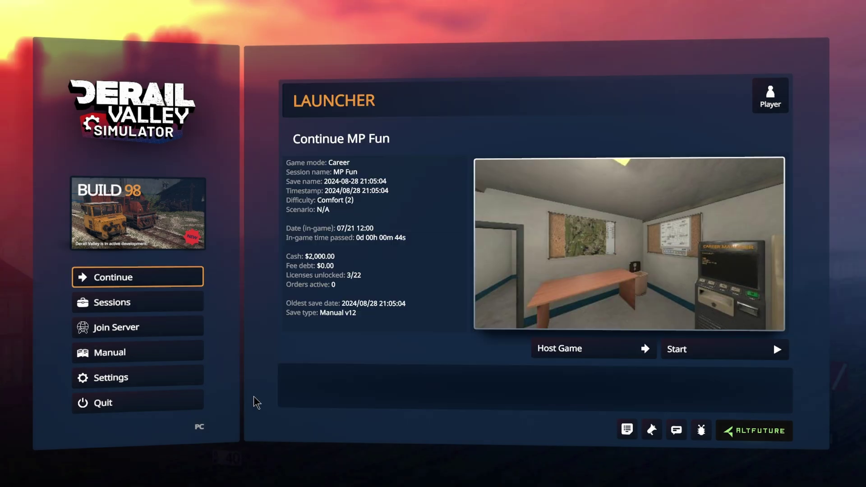
Step: Continue the MP Fun career save from the sessions list
{"action": "left_click", "coordinate": [134, 329]}
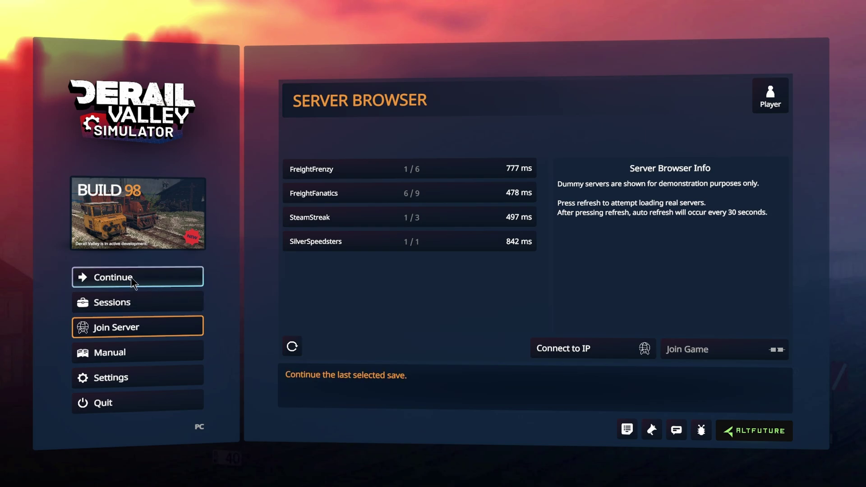
{"action": "left_click", "coordinate": [164, 300]}
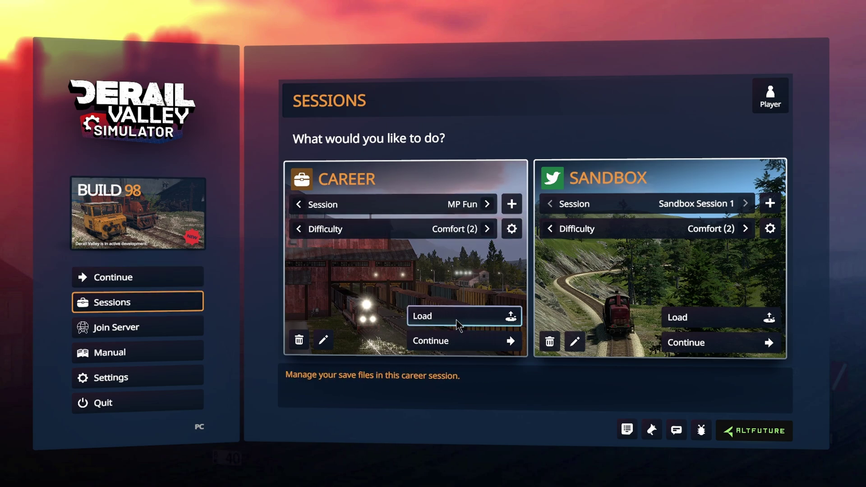
{"action": "left_click", "coordinate": [457, 343]}
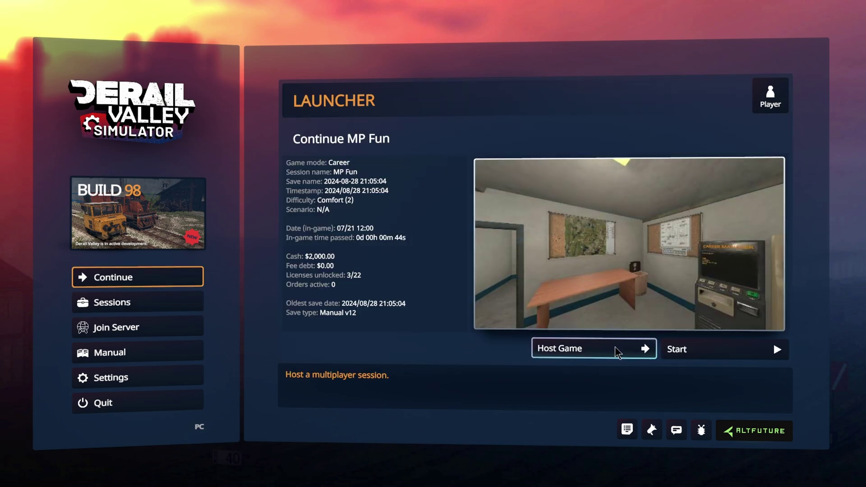
Step: Make the hosted game public and enter the server description 'welcome'
{"action": "left_click", "coordinate": [600, 360]}
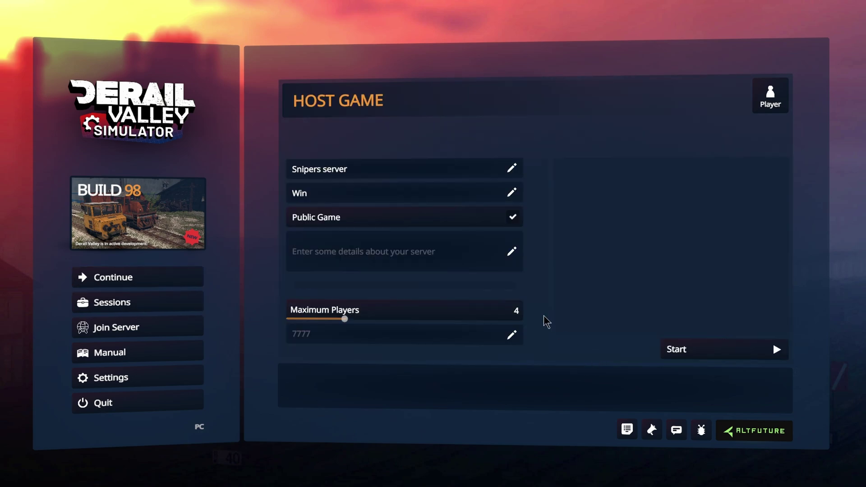
{"action": "left_click", "coordinate": [514, 218]}
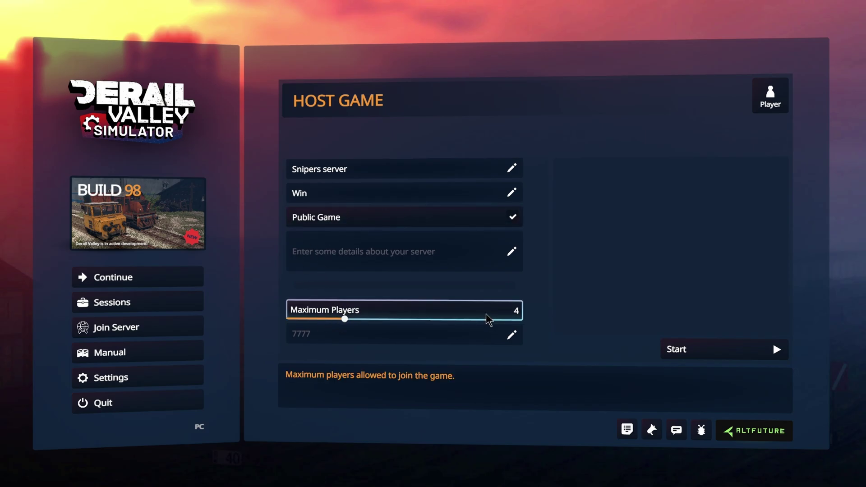
{"action": "left_click", "coordinate": [342, 258]}
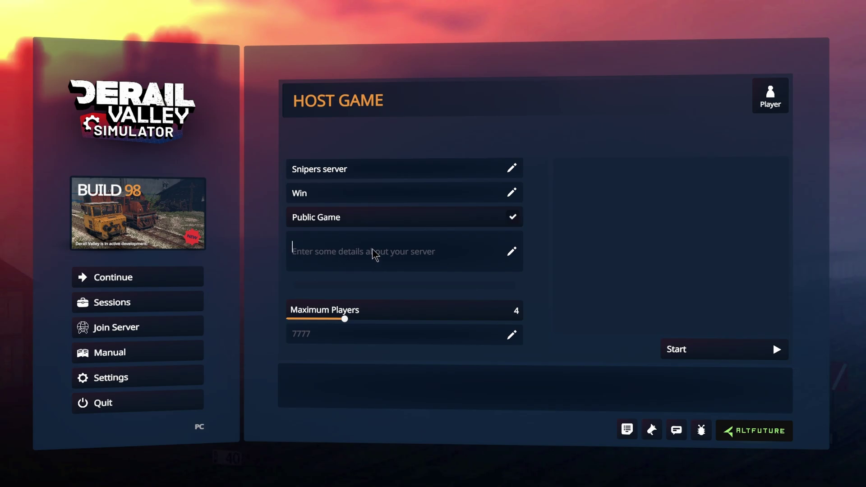
{"action": "type", "text": "we"}
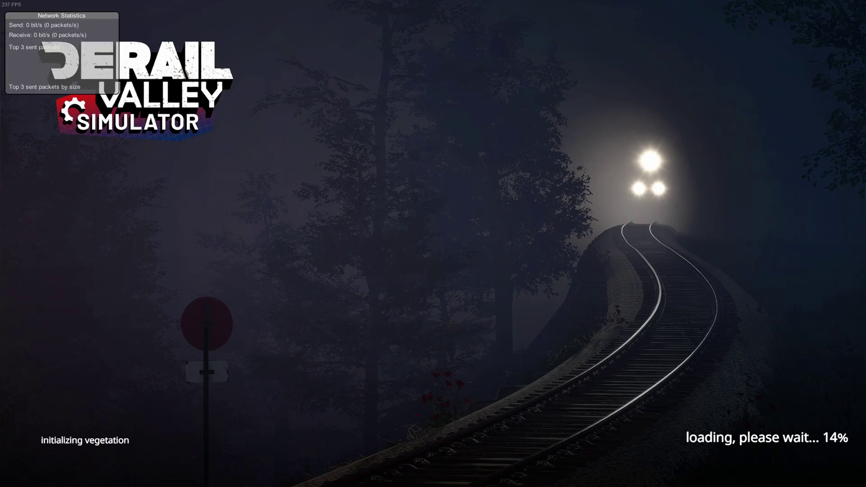
Step: Drag the friend's Discord stream window over the loading screen while the career loads
{"action": "mouse_move", "coordinate": [865, 114]}
{"action": "left_mouse_down"}
{"action": "mouse_move", "coordinate": [448, 119]}
{"action": "mouse_move", "coordinate": [285, 138]}
{"action": "left_mouse_up"}
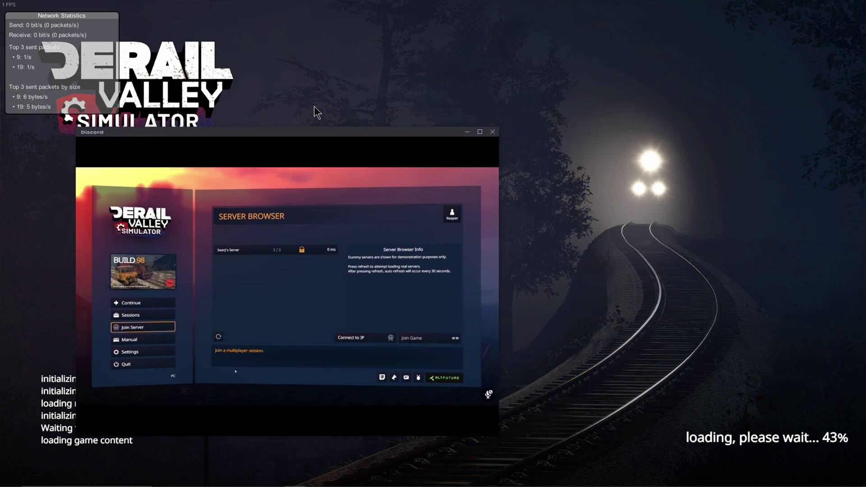
{"action": "mouse_move", "coordinate": [194, 162]}
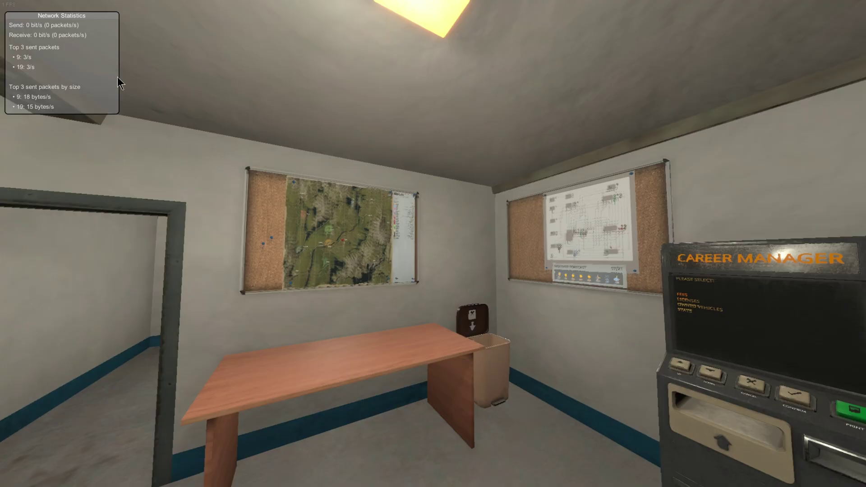
Step: Bring up the friend's Discord stream, watch them connect to Snipers server, and reposition it
{"action": "key", "text": "alt+Tab"}
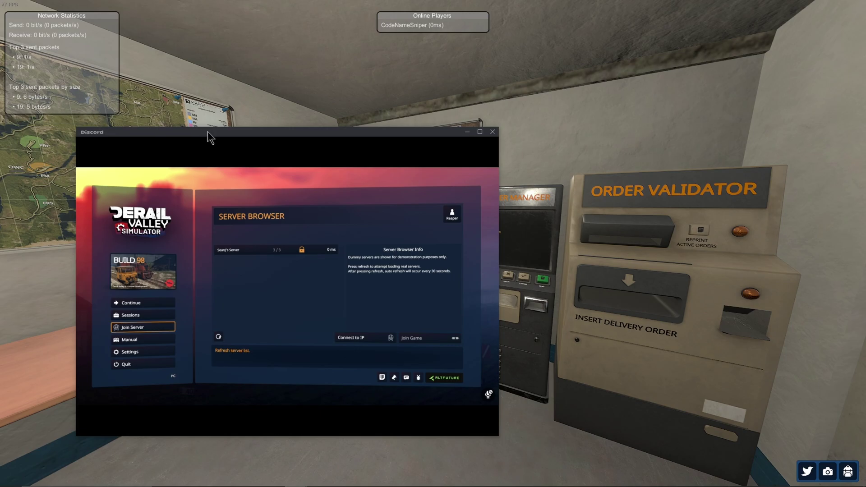
{"action": "mouse_move", "coordinate": [218, 149]}
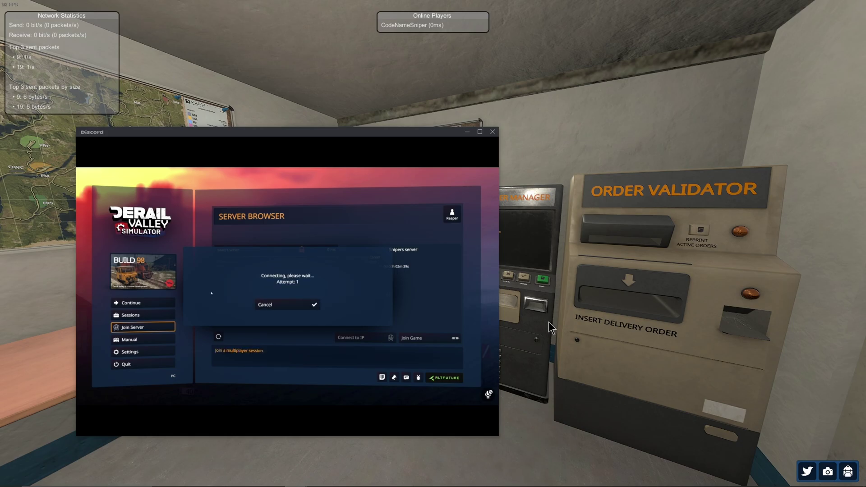
{"action": "mouse_move", "coordinate": [488, 177]}
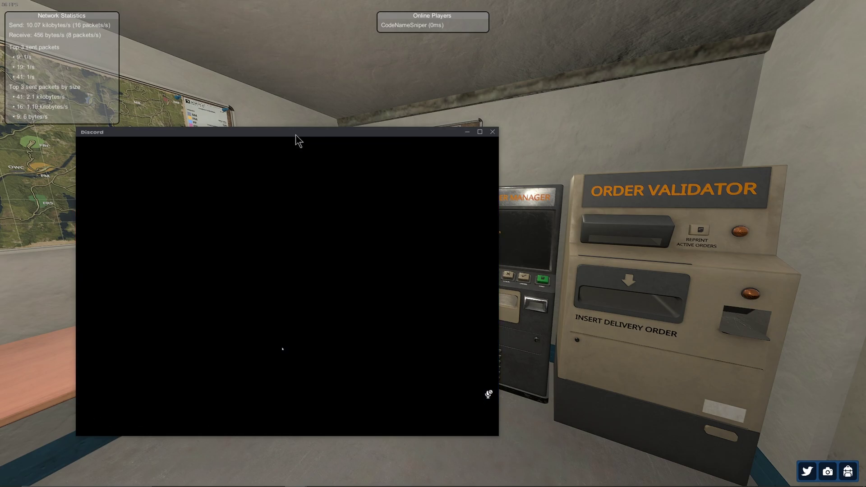
{"action": "mouse_move", "coordinate": [297, 133]}
{"action": "left_mouse_down"}
{"action": "mouse_move", "coordinate": [369, 137]}
{"action": "mouse_move", "coordinate": [419, 127]}
{"action": "left_mouse_up"}
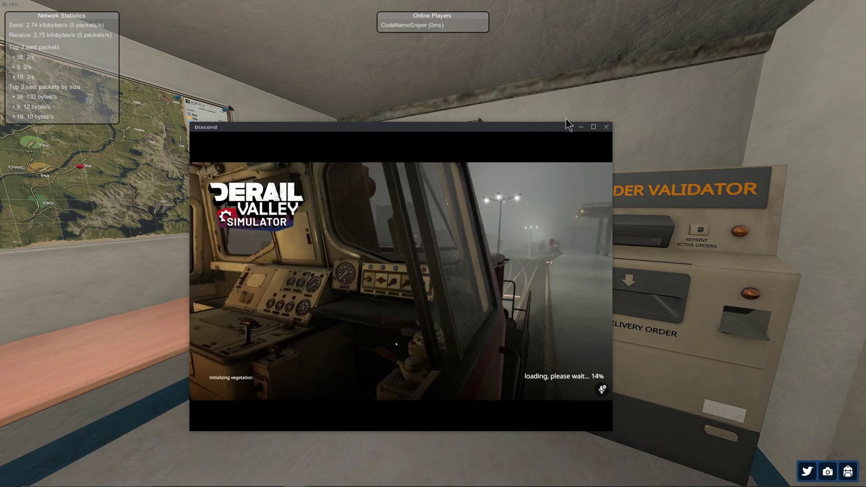
Step: Hide the stream window, walk out of the station office, and raise the station map
{"action": "left_click", "coordinate": [580, 128]}
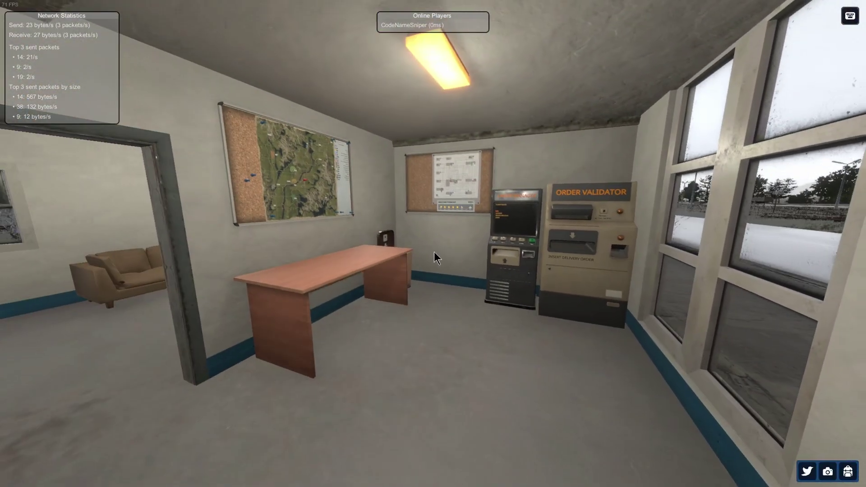
{"action": "key", "text": "w"}
{"action": "key", "text": "w"}
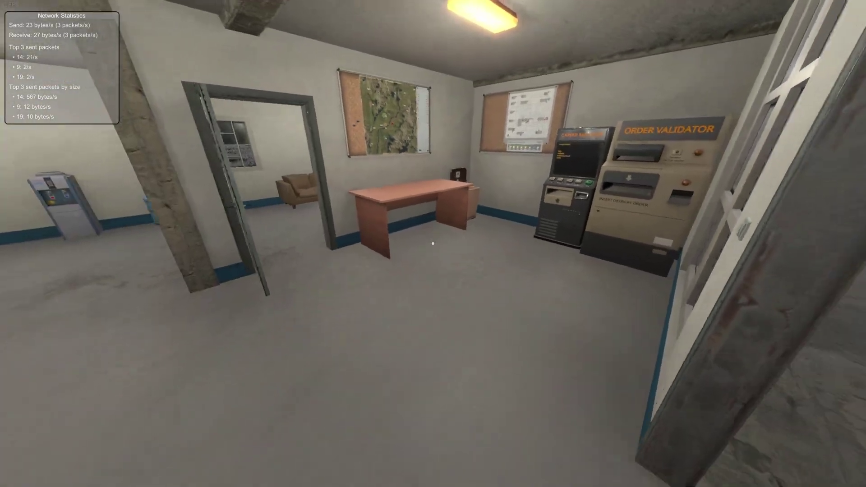
{"action": "key", "text": "w"}
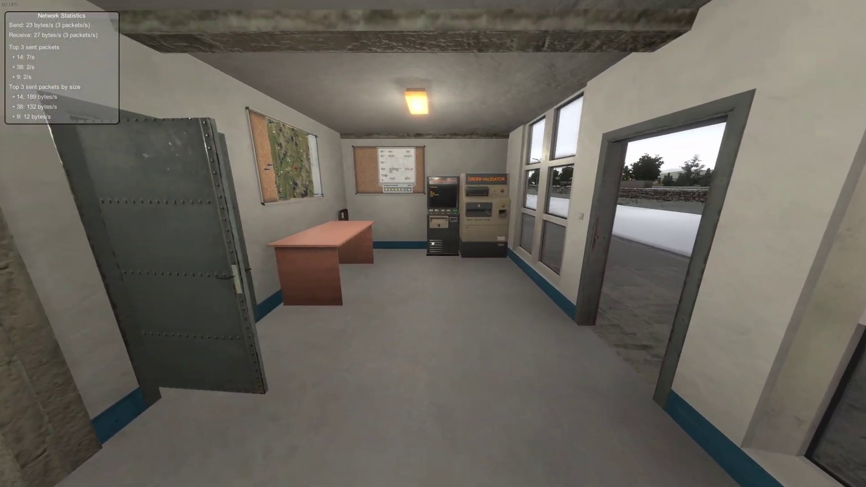
{"action": "key", "text": "w"}
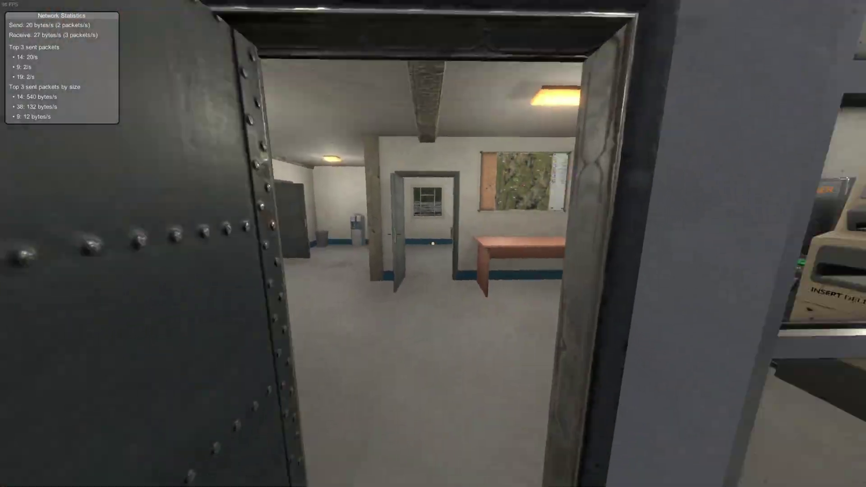
{"action": "key", "text": "w"}
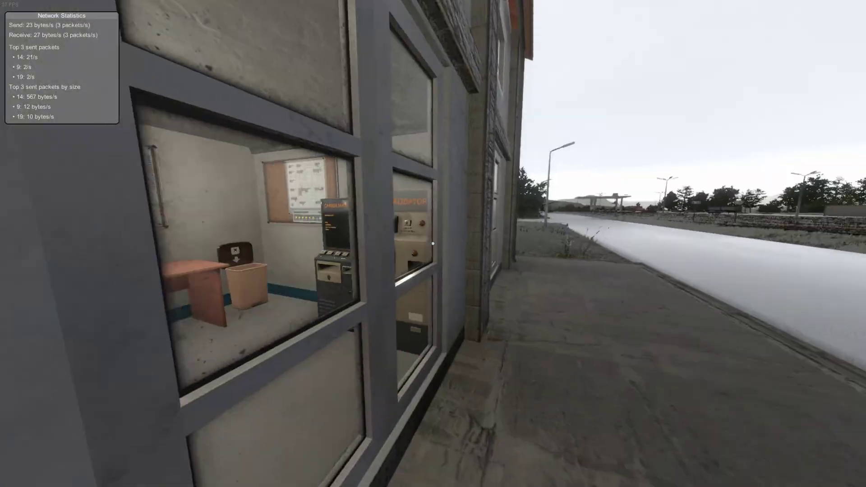
{"action": "key", "text": "1"}
{"action": "key", "text": "s"}
{"action": "key", "text": "Tab"}
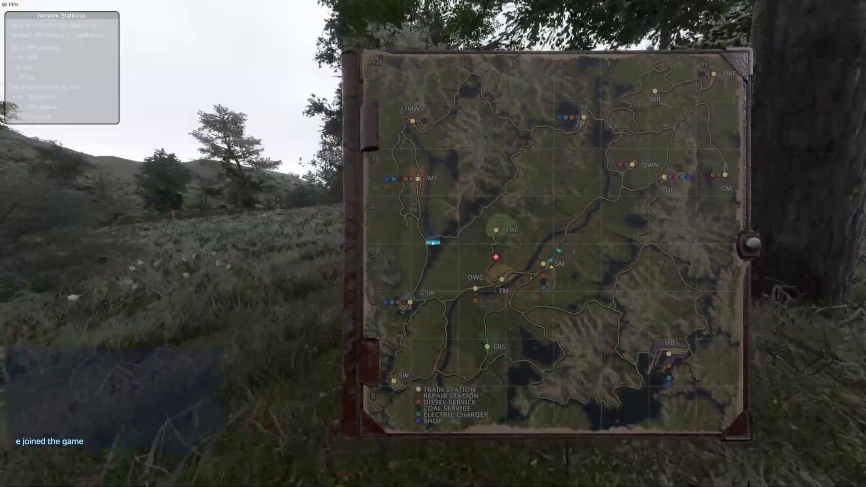
Step: Swap between the map and comms radio, ending with the radio in Switch mode
{"action": "scroll", "coordinate": [433, 244], "scroll_direction": "down", "scroll_amount": 1}
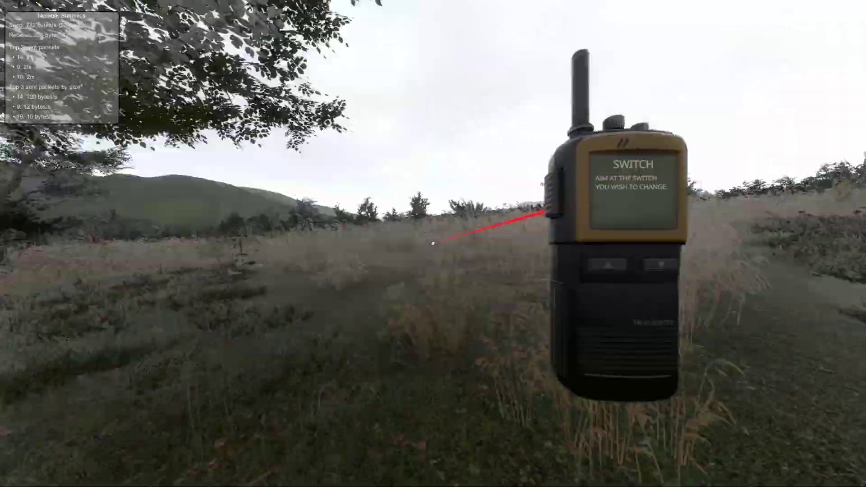
{"action": "scroll", "coordinate": [433, 243], "scroll_direction": "up", "scroll_amount": 1}
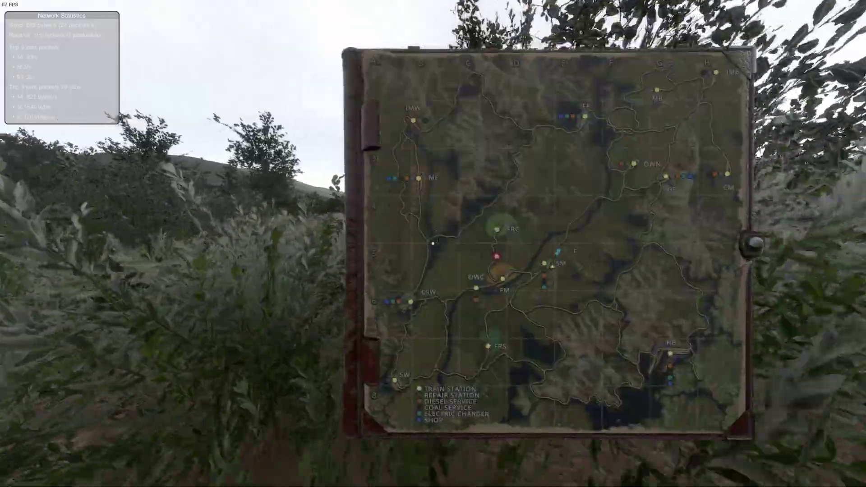
{"action": "scroll", "coordinate": [432, 243], "scroll_direction": "down", "scroll_amount": 1}
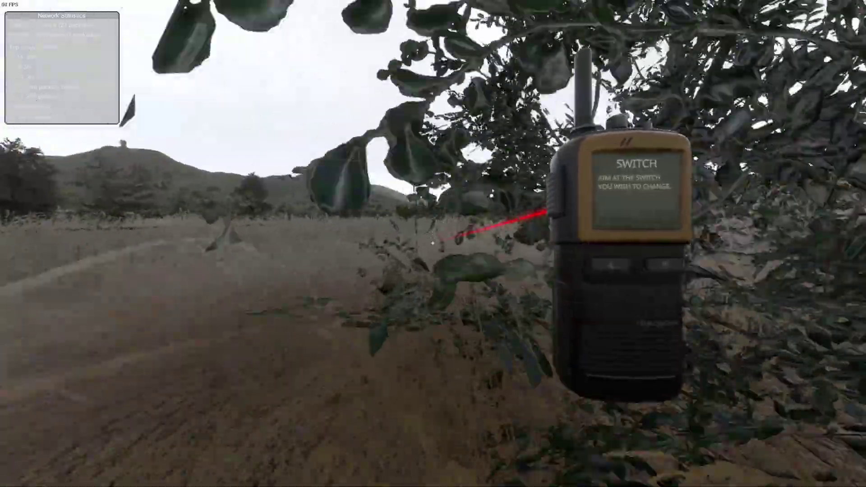